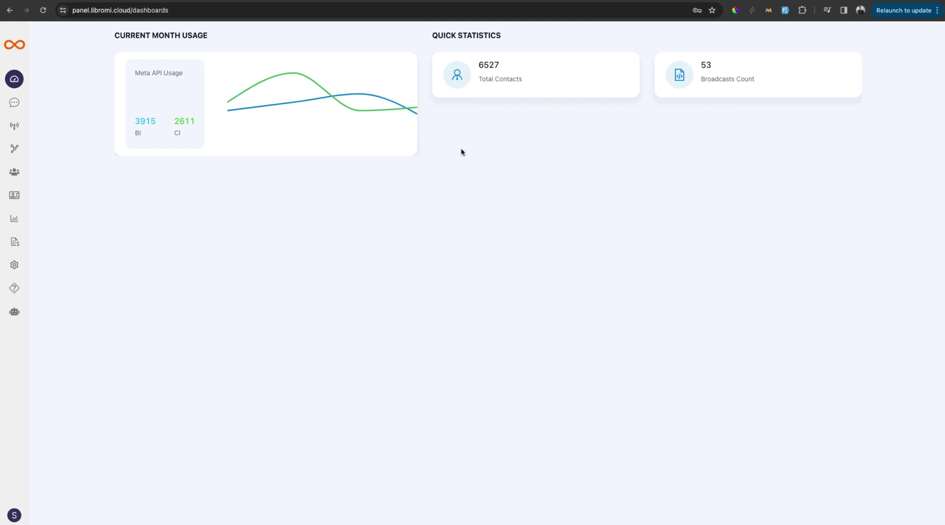
Show the Flows list under Channels, starting and then cancelling a new flow
left_click(15, 149)
left_click(69, 92)
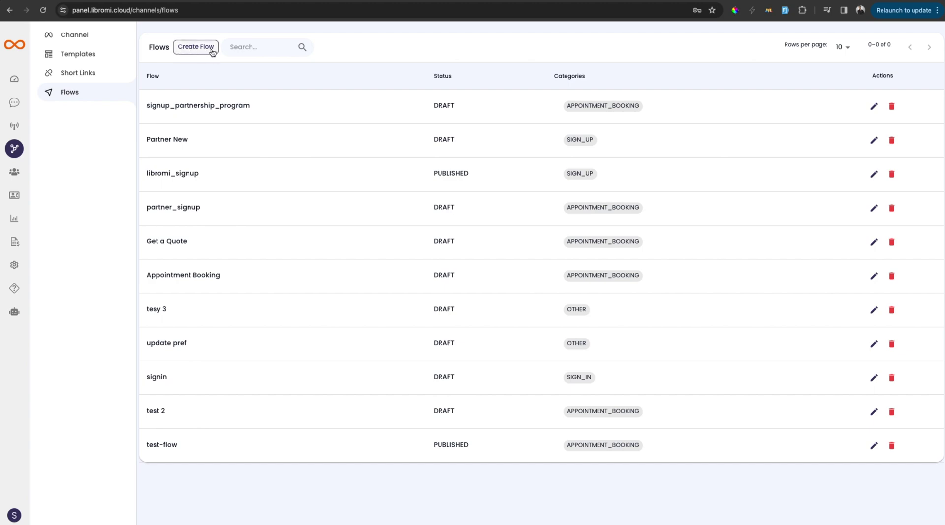
left_click(196, 46)
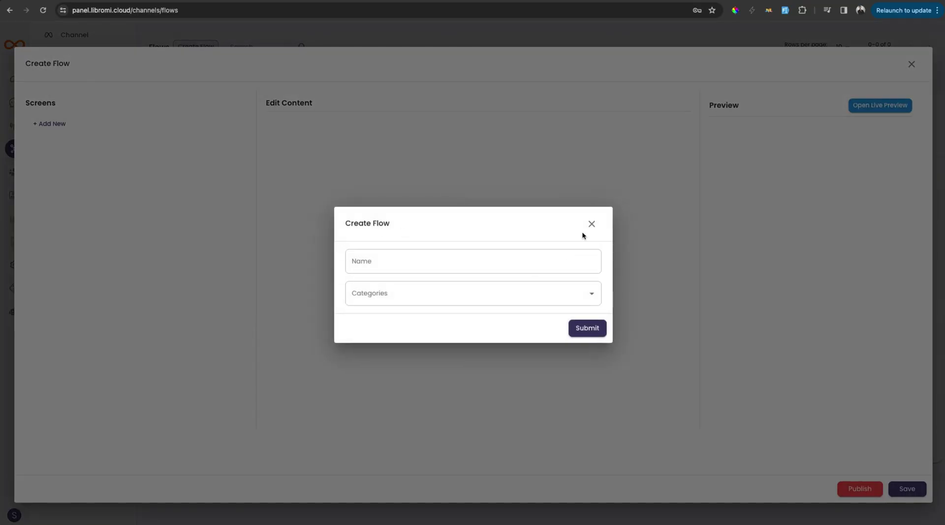
left_click(592, 224)
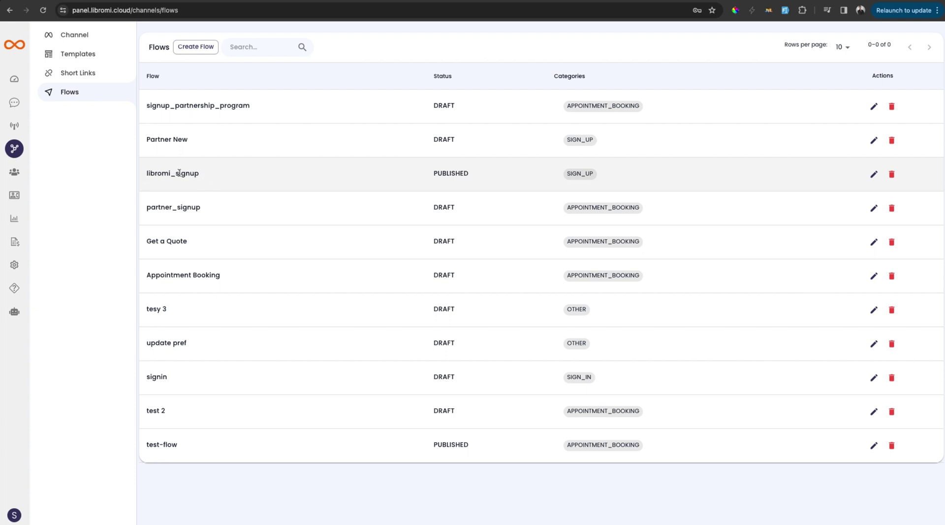
left_click(872, 175)
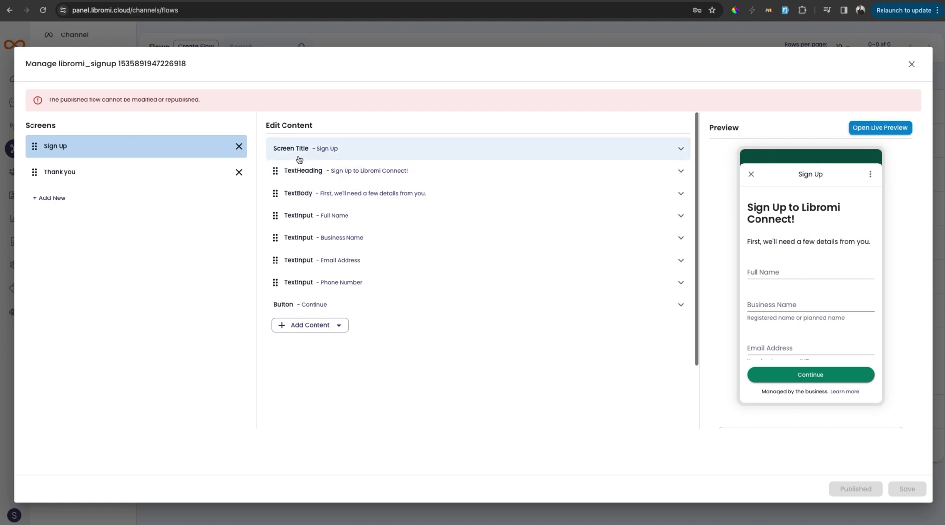
left_click(334, 325)
left_click(829, 178)
scroll(832, 367, "down", 2)
scroll(833, 368, "up", 2)
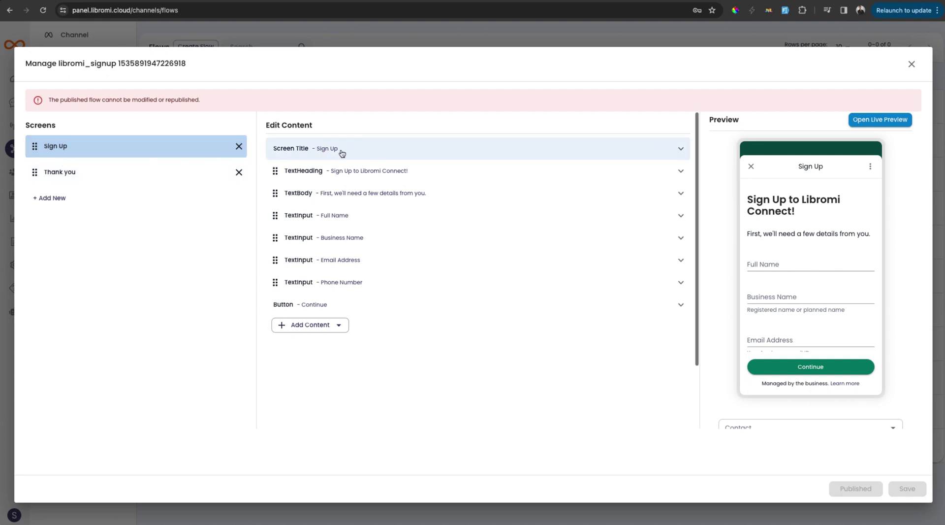
left_click(81, 172)
scroll(846, 261, "down", 3)
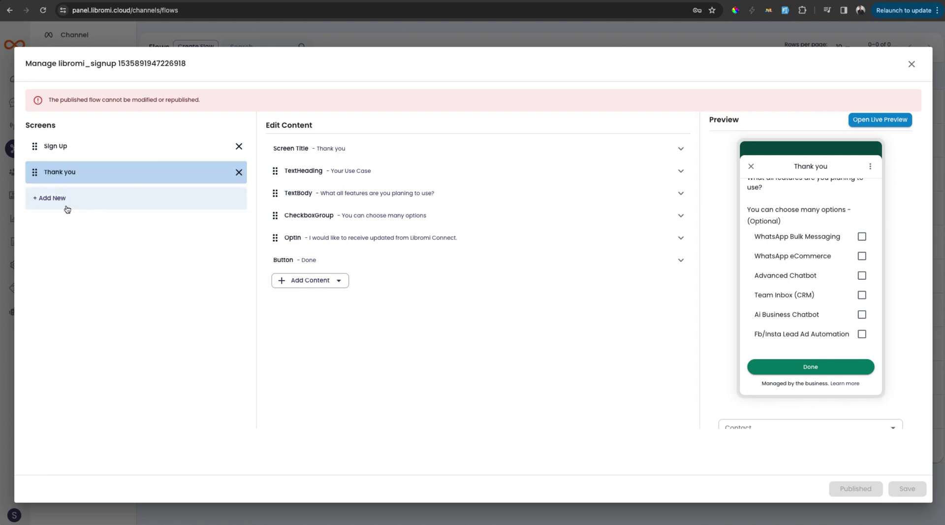
left_click(54, 145)
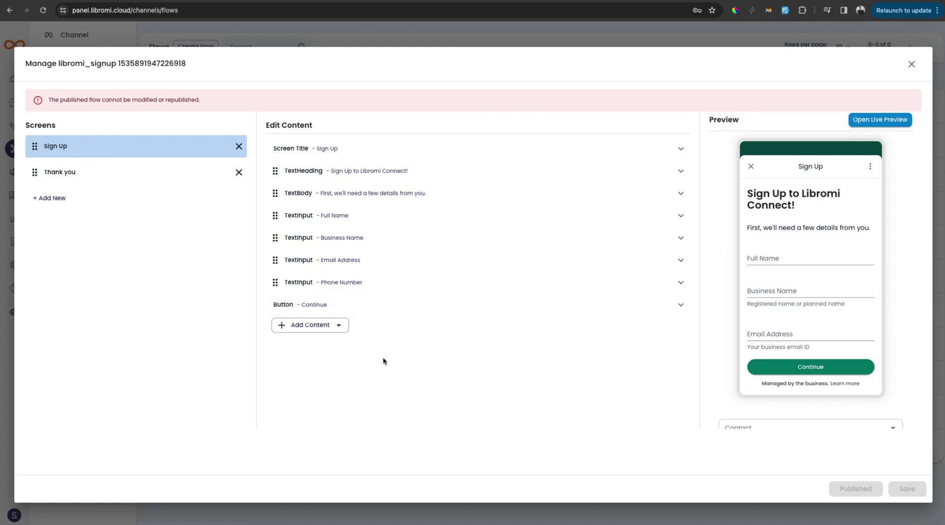
Close the libromi_signup editor and create flow 'affiliate_partner_signup' in the Sign Up category
key("Escape")
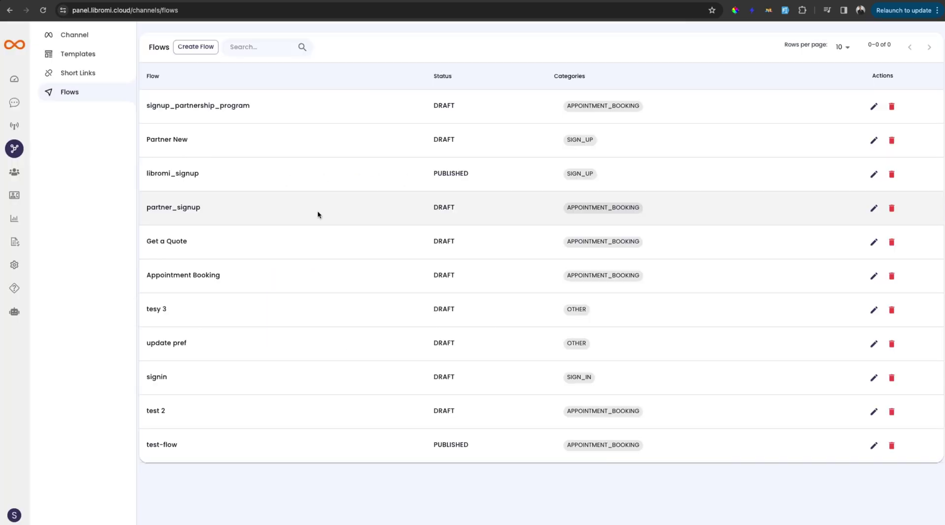
left_click_drag(145, 174, 221, 176)
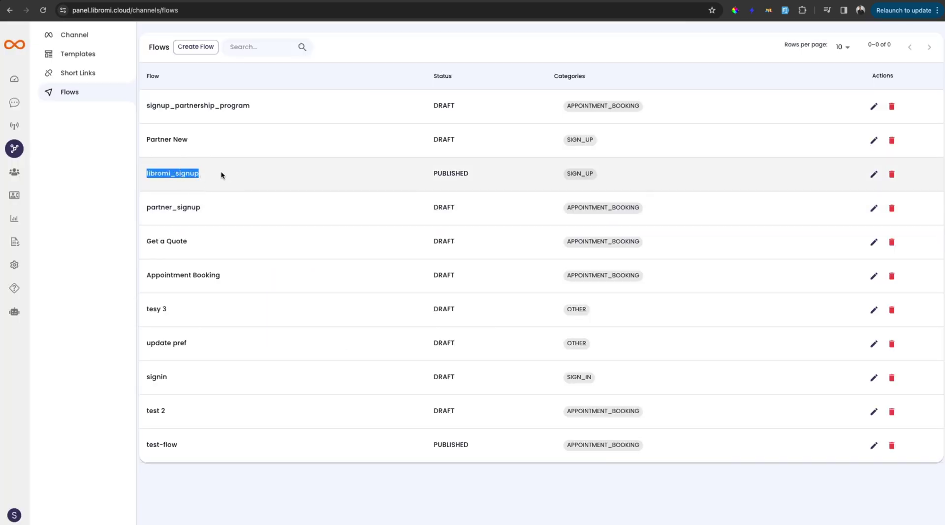
left_click(205, 51)
left_click(360, 54)
left_click(212, 52)
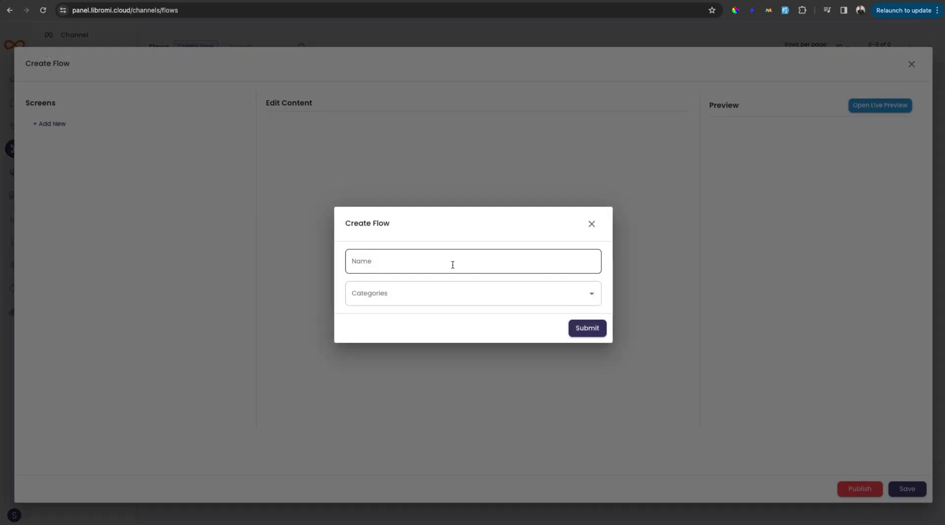
left_click(453, 261)
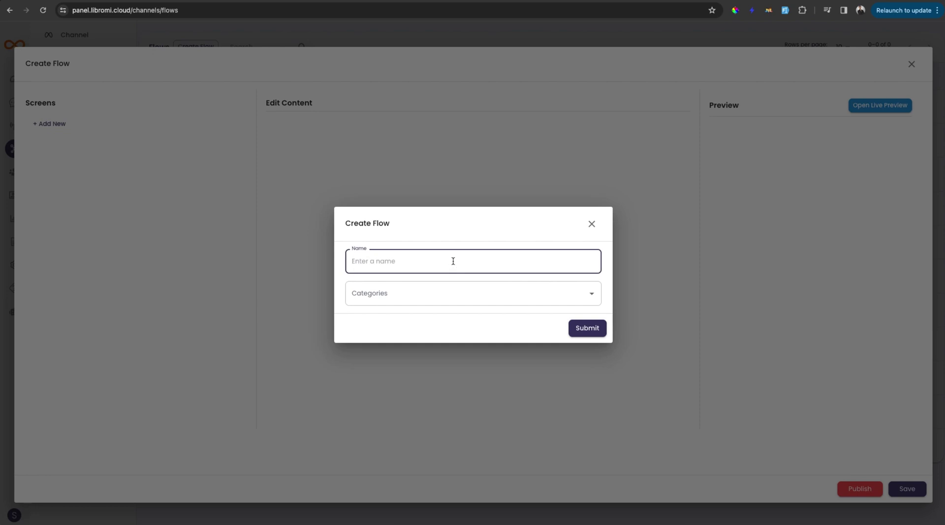
type("affiliate_partner_signup")
left_click(441, 288)
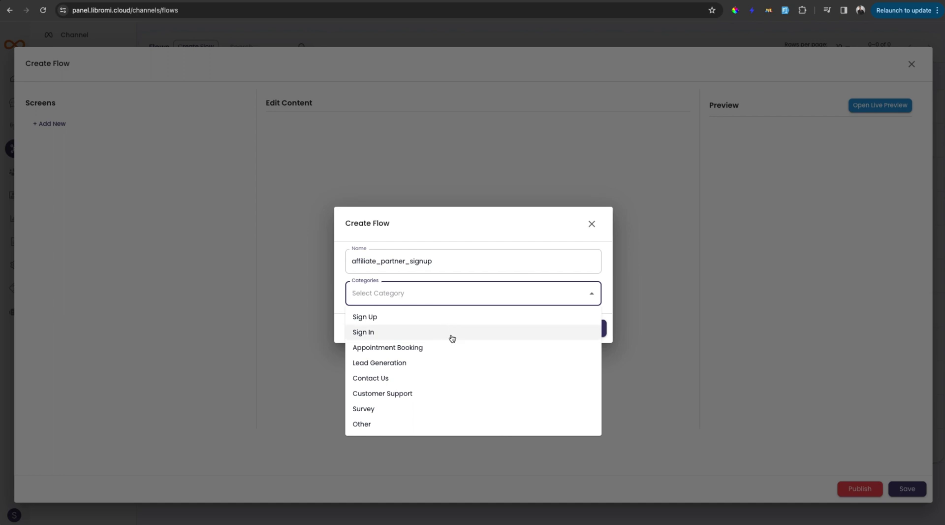
left_click(436, 324)
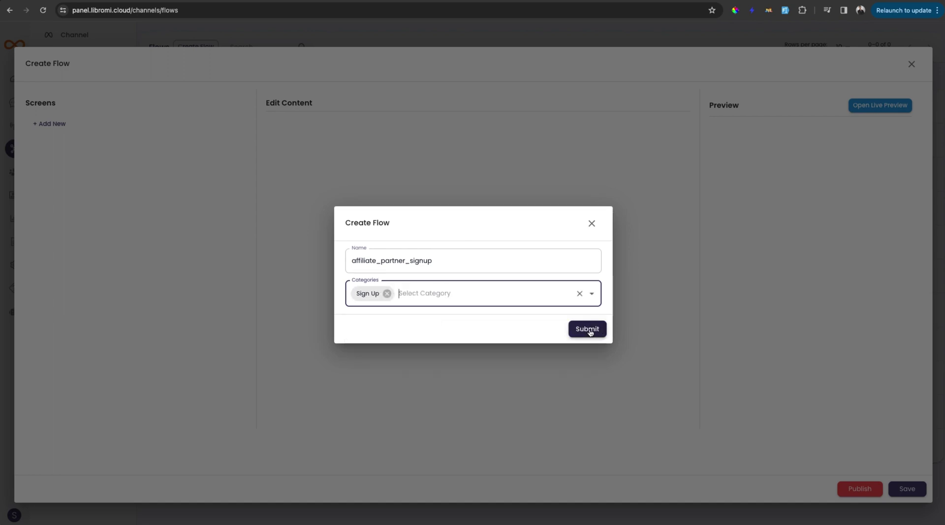
left_click(589, 330)
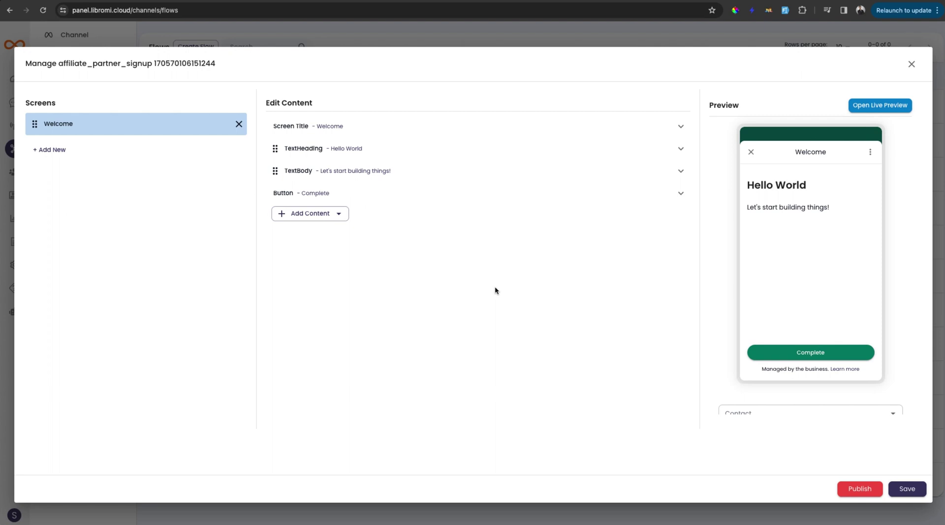
Replace the Welcome heading 'Hello World' with 'Signup as a partner'
left_click(405, 152)
left_click(390, 214)
triple_click(391, 216)
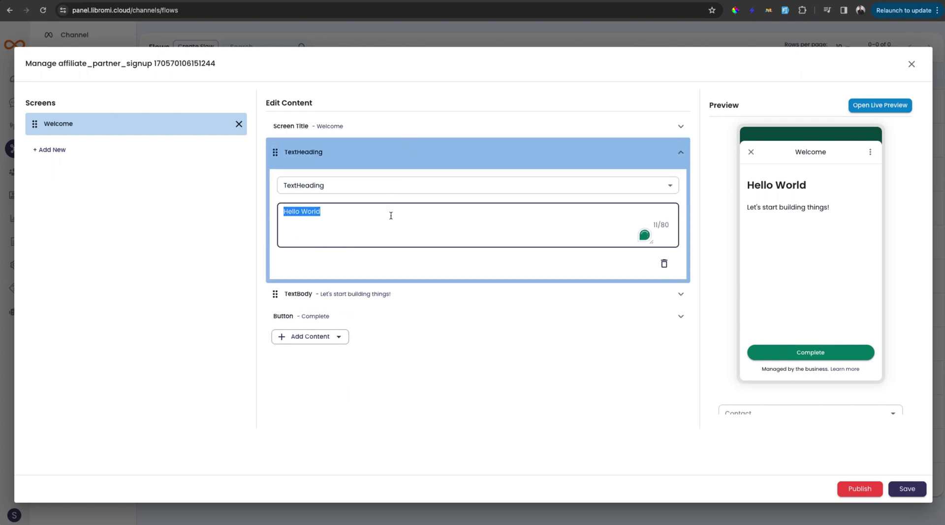
type("Signup as a ")
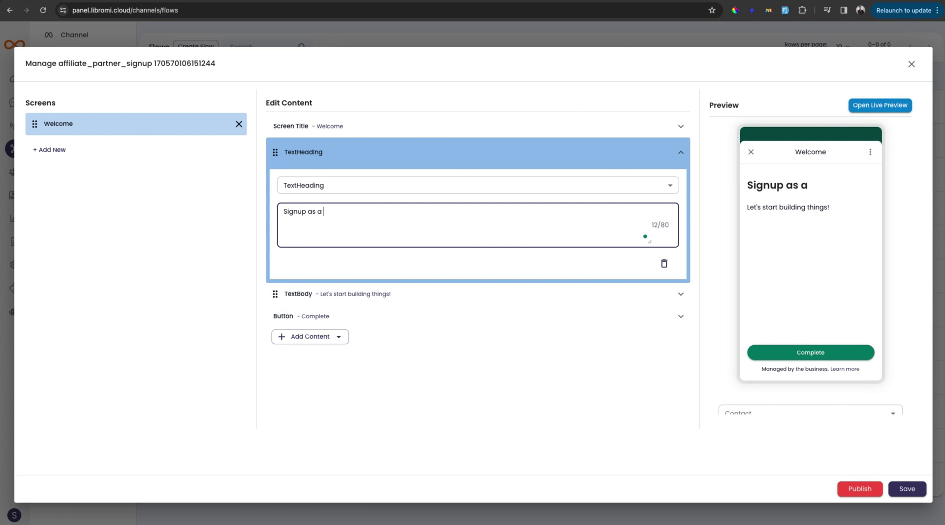
type("partner")
key("Escape")
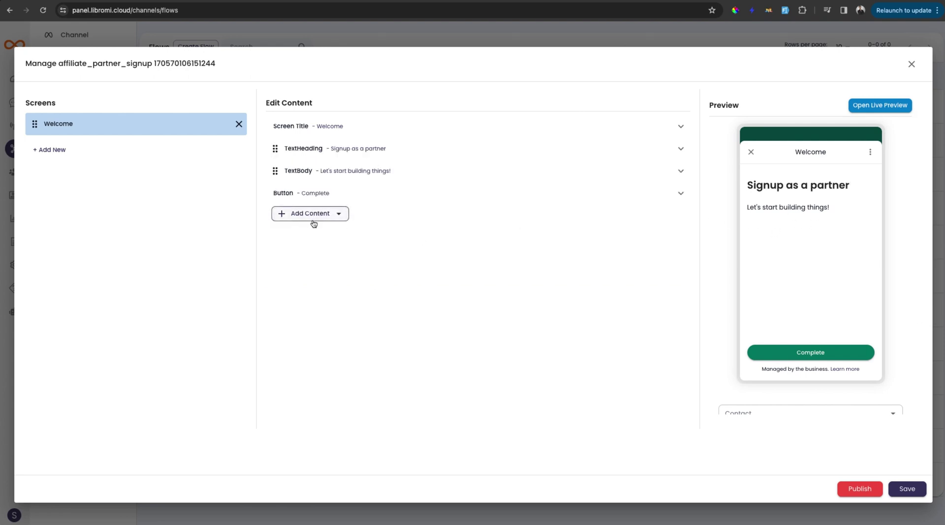
left_click(339, 215)
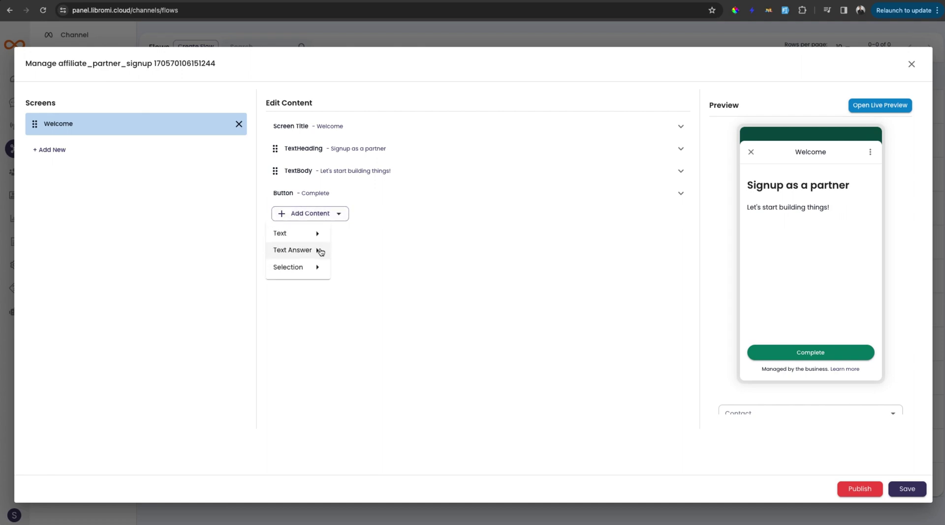
Add a 'Your full name' text input with helper text 'Enter your full name pelase'
mouse_move(321, 252)
left_click(361, 254)
left_click(381, 196)
left_click(338, 253)
key("super+a")
type("Your full name")
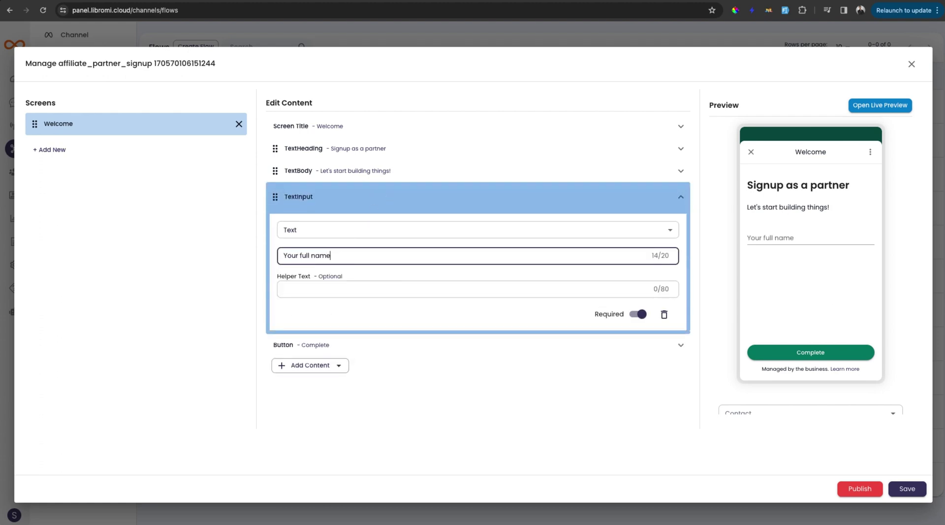
left_click(298, 288)
type("Enter your full name pelase")
left_click(354, 199)
Add a second text input of Email type labelled 'Email ID'
left_click(323, 237)
left_click(317, 272)
left_click(366, 280)
left_click(358, 219)
left_click(309, 252)
left_click(329, 304)
left_click(330, 257)
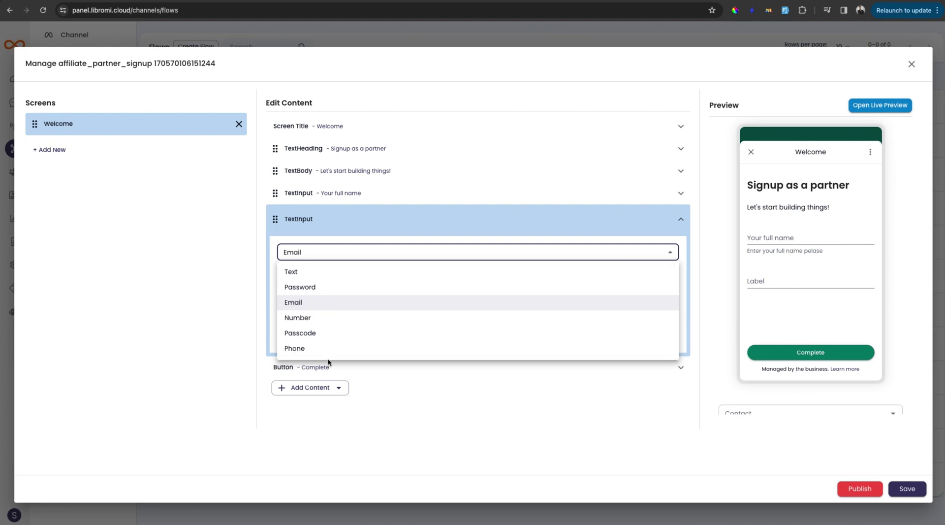
left_click(425, 389)
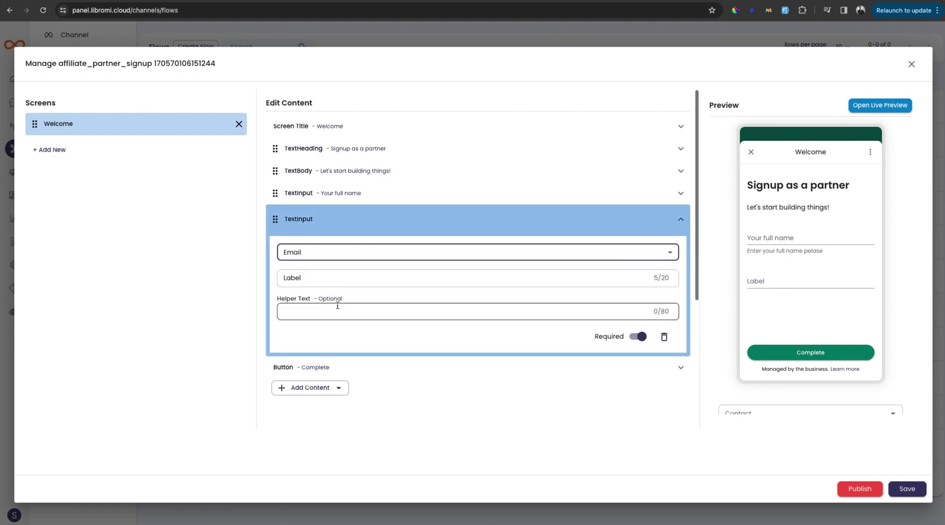
left_click(342, 282)
double_click(342, 280)
type("Email ID")
key("Return")
Add a text area labelled 'Write your message' to the Welcome screen
left_click(336, 258)
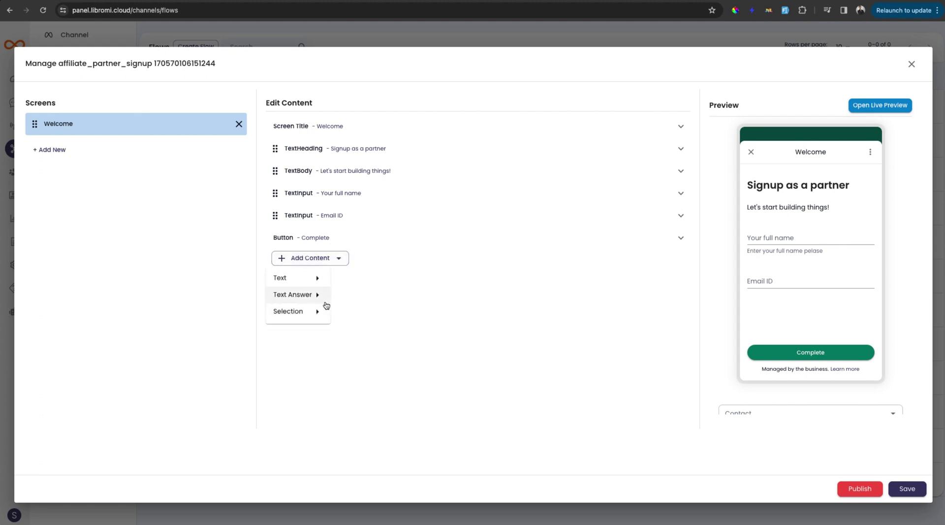
mouse_move(320, 296)
left_click(365, 315)
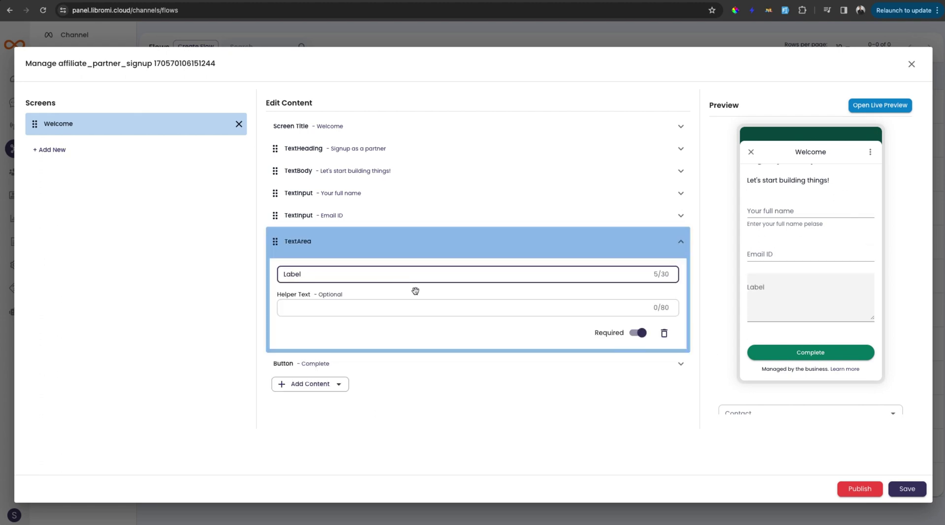
double_click(370, 275)
type("Write your messa")
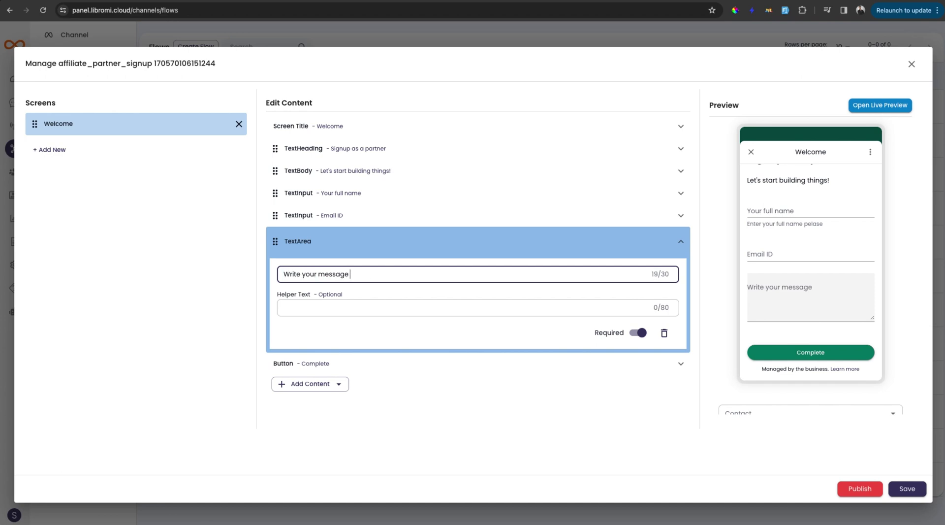
type("ge")
Add a date picker labelled 'Company founded date'
left_click(310, 383)
mouse_move(315, 317)
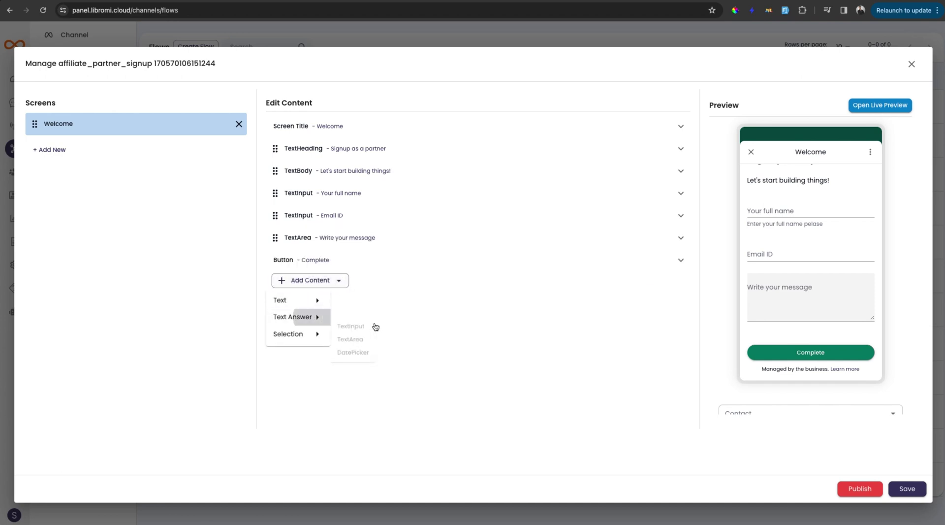
left_click(367, 351)
type("Company founded date")
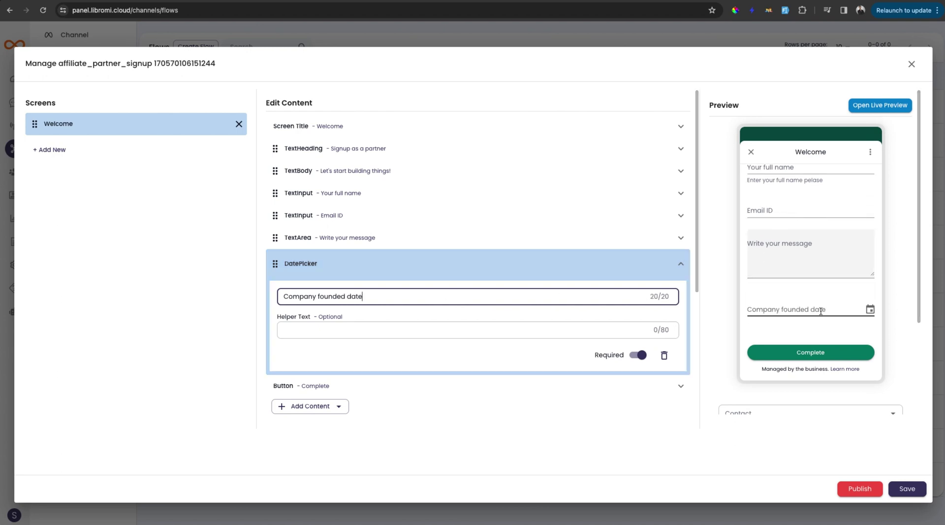
left_click(523, 268)
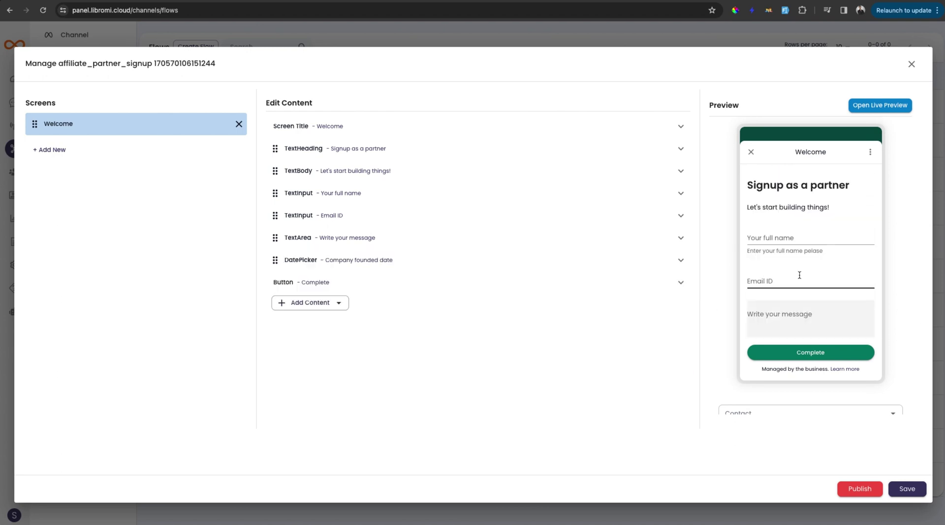
scroll(800, 275, "down", 3)
scroll(800, 274, "up", 3)
Add a new screen named 'summary' to the flow
left_click(65, 155)
left_click(79, 183)
type("summary")
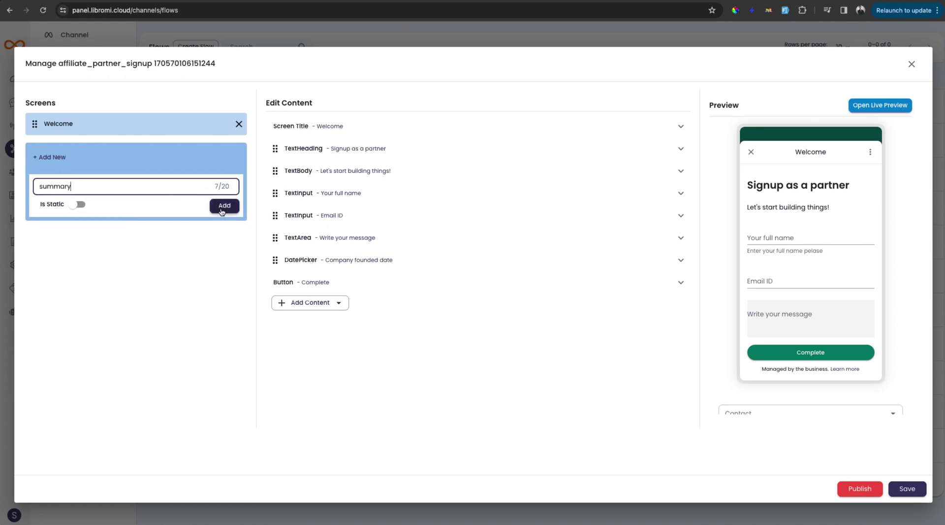
left_click(223, 206)
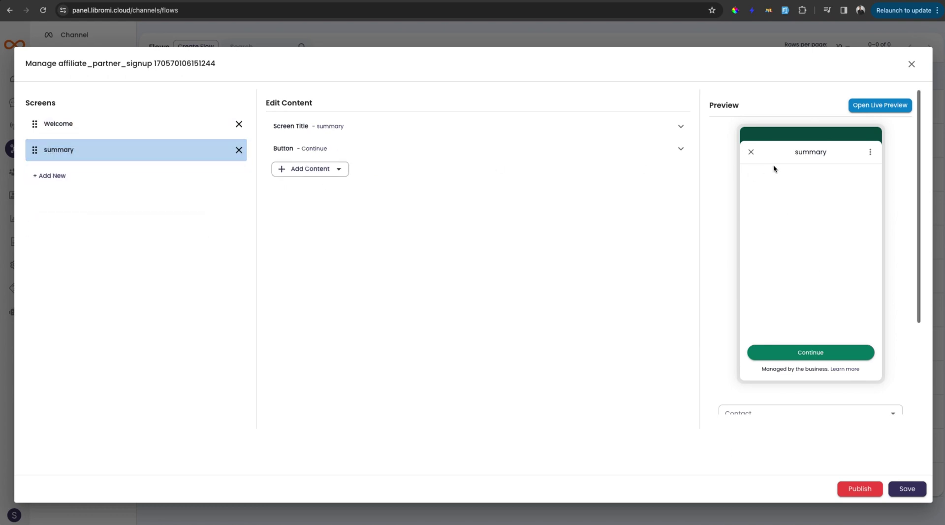
Give the summary screen a 'More info needed' heading
left_click(334, 174)
left_click(315, 187)
left_click(362, 190)
type("More info needed")
left_click(360, 359)
left_click(337, 315)
left_click(302, 370)
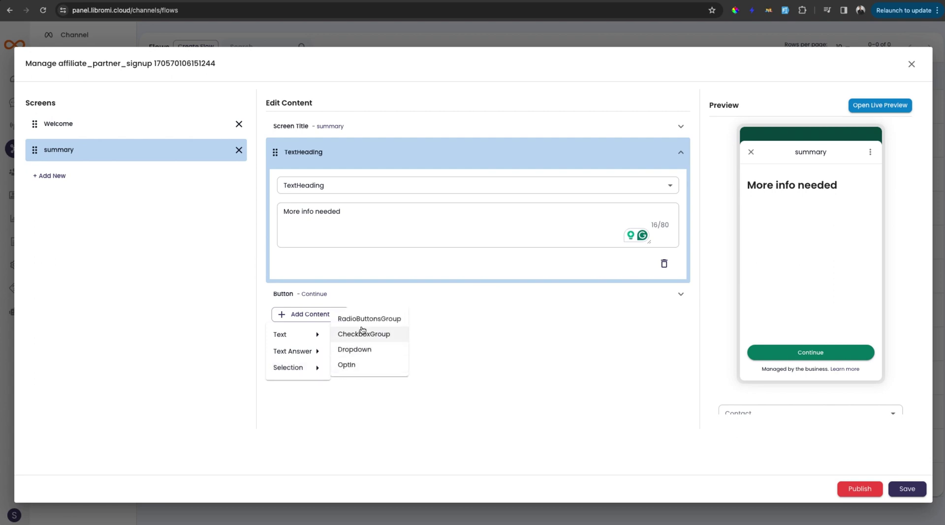
Add a radio button group labelled 'Type of agency' to the summary screen
left_click(376, 320)
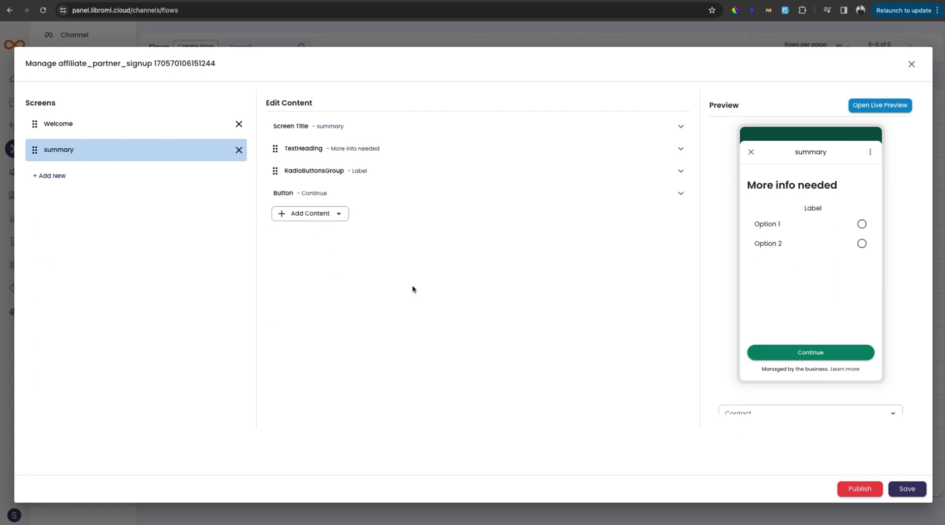
left_click(375, 173)
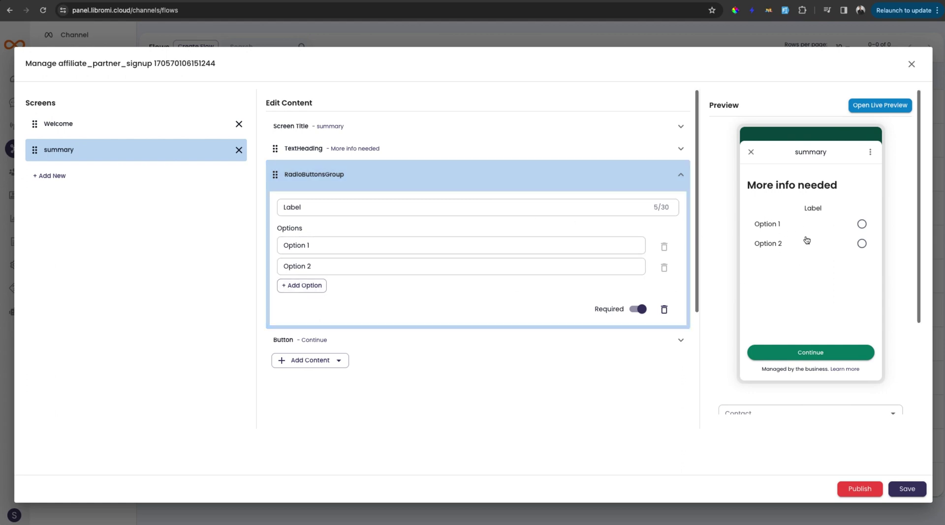
left_click(863, 224)
left_click(862, 243)
left_click(862, 224)
double_click(292, 207)
type("Type of agency")
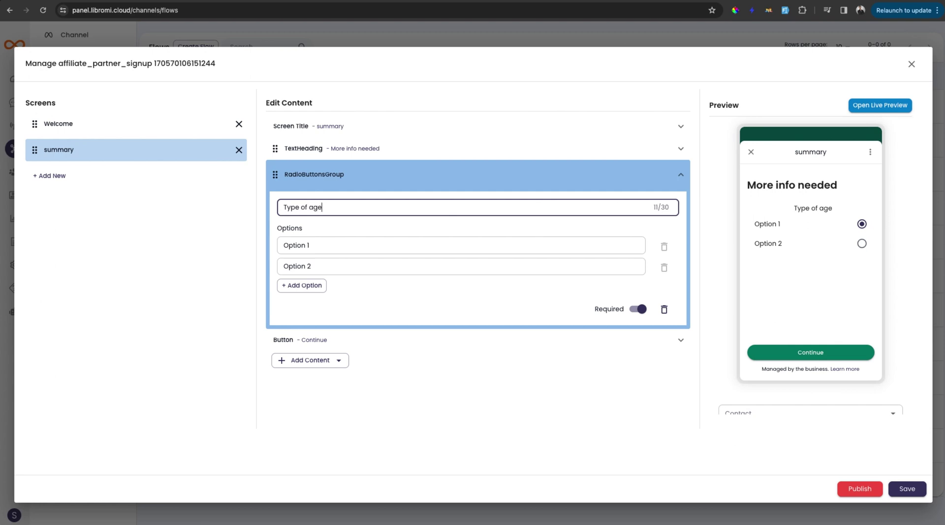
Set its options to IT Company, Marketing Agency and Freelancer
key("Tab")
type("IT")
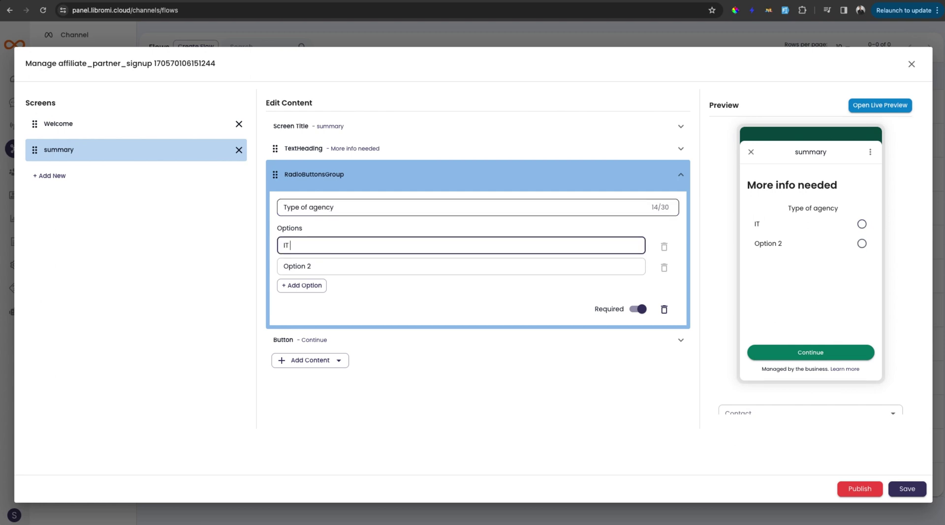
type(" Company")
key("Tab")
type("Marketing Agency")
left_click(302, 285)
left_click(317, 290)
type("Freelancer")
left_click(354, 174)
left_click(337, 213)
Add a checkbox group labelled 'Interested area' to the summary screen
mouse_move(318, 266)
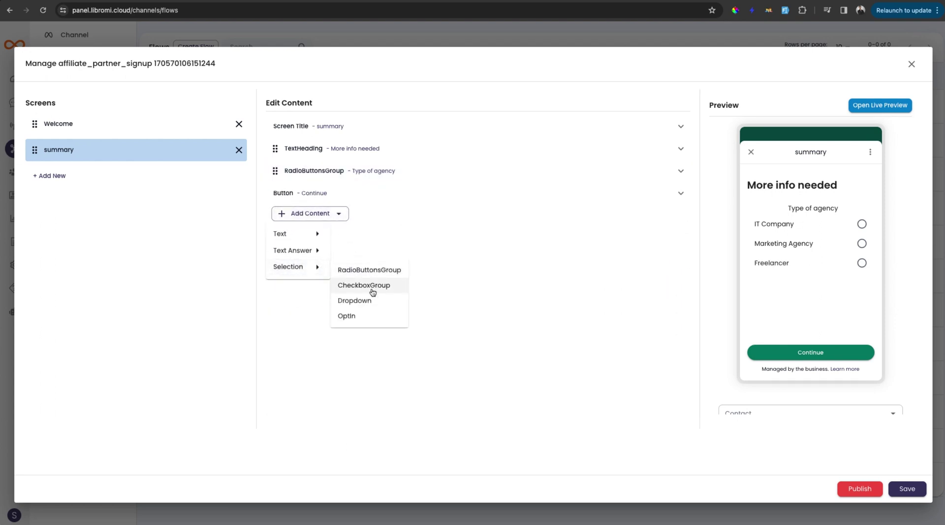
left_click(375, 286)
left_click(374, 199)
scroll(787, 310, "down", 1)
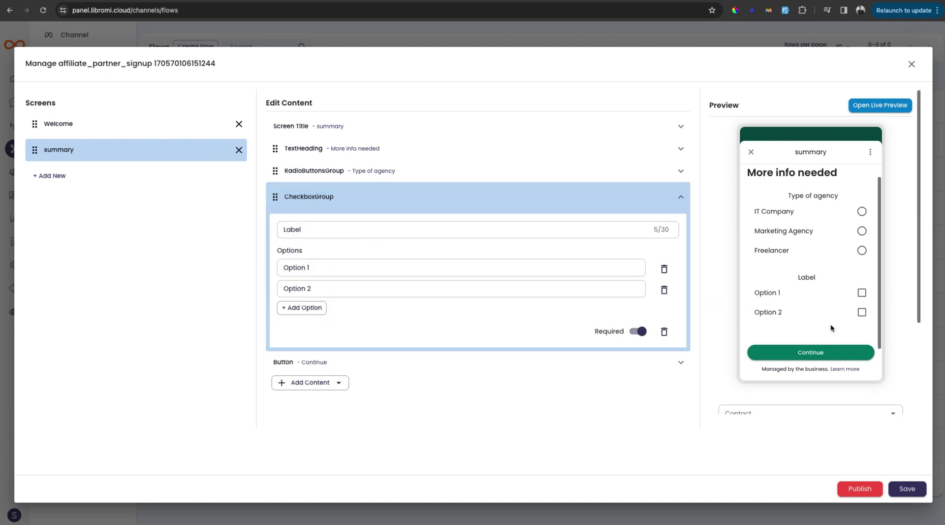
double_click(380, 231)
type("Interested area")
Set its options to Bulk Boradcasting, WhatsApp chatbot, Whatsapp flows and Team Inbox
triple_click(382, 269)
type("Bulk Boradcasting")
key("Tab")
type("WhatsApp chatbot")
left_click(315, 308)
type("Whatsapp")
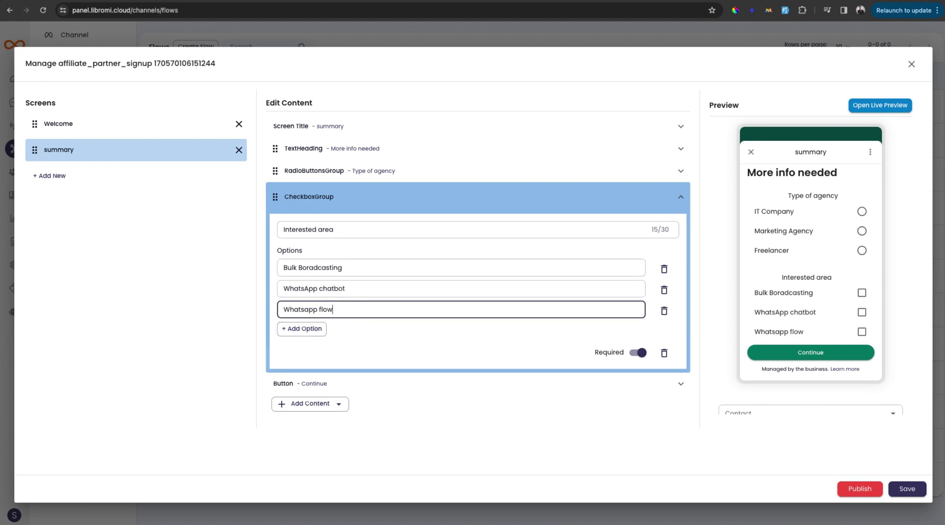
left_click(302, 328)
left_click(320, 329)
type("Team Inbox")
left_click(354, 189)
Add a dropdown labelled 'Select country' to the summary screen
left_click(339, 237)
left_click(318, 289)
left_click(389, 325)
left_click(365, 212)
scroll(766, 295, "down", 3)
left_click(805, 188)
double_click(579, 252)
type("Select country")
Set the dropdown options to India, UAE and USA
key("Tab")
type("India")
key("Tab")
key("Tab")
type("UAE")
key("Return")
type("USA")
scroll(752, 272, "up", 3)
scroll(752, 272, "up", 3)
scroll(765, 289, "down", 5)
Save the flow and send it as a test to the chosen contact's phone
left_click(907, 490)
left_click(758, 320)
type("sibin")
left_click(768, 340)
left_click(811, 349)
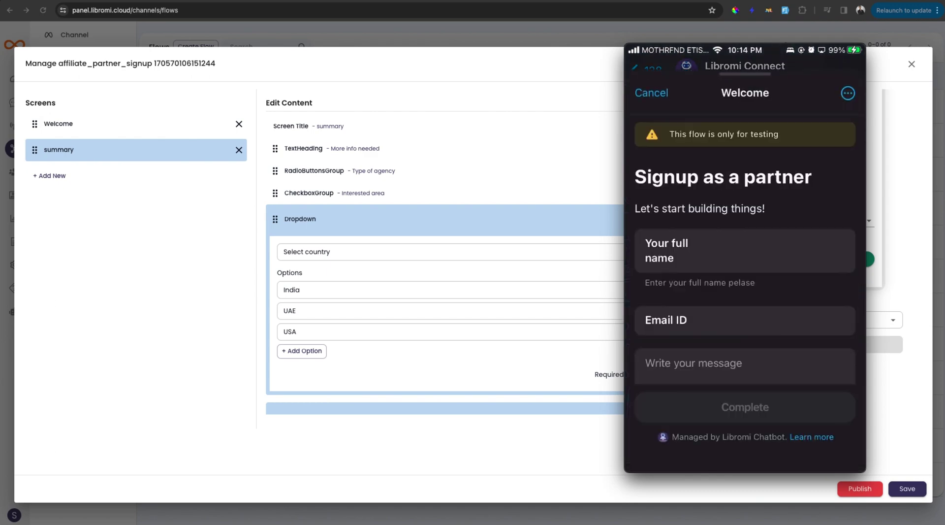
Fill the Welcome screen with a full name, an email, 'Hello how are you', and submit it
scroll(745, 275, "down", 2)
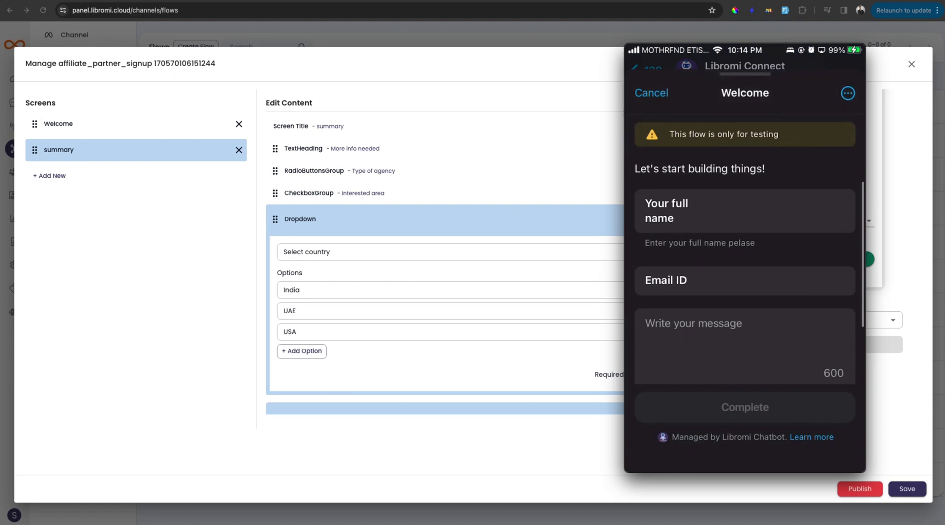
scroll(745, 276, "down", 3)
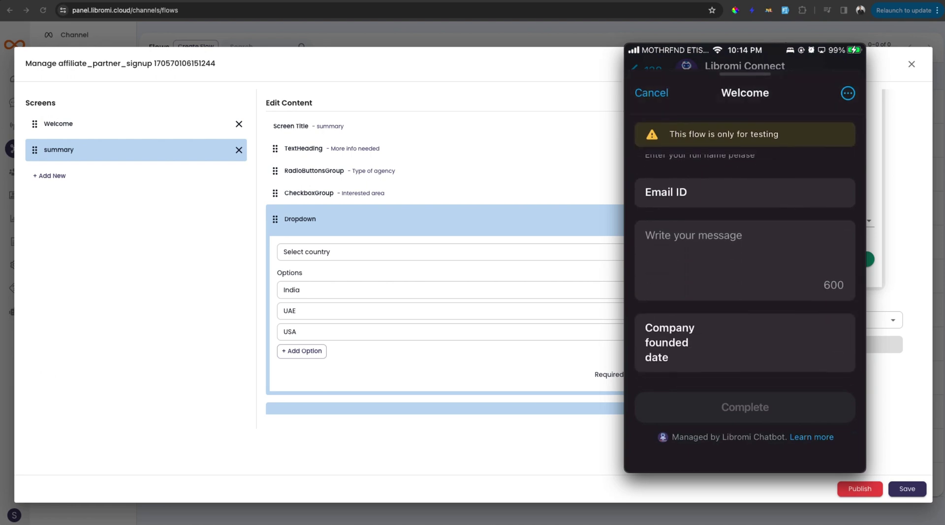
scroll(745, 275, "up", 5)
left_click(745, 246)
type("slim")
key("Tab")
key("Tab")
type("Hello how are you")
key("Tab")
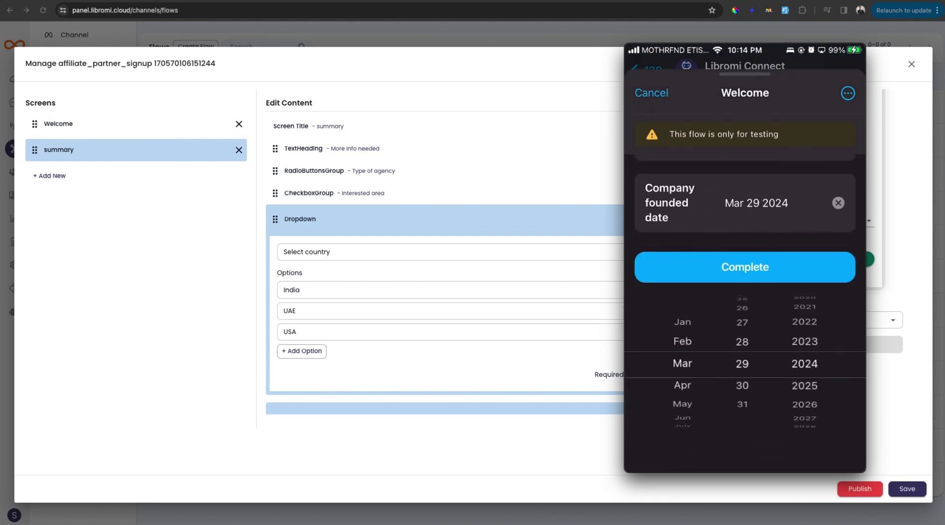
scroll(805, 364, "up", 1)
scroll(683, 363, "up", 2)
left_click(745, 267)
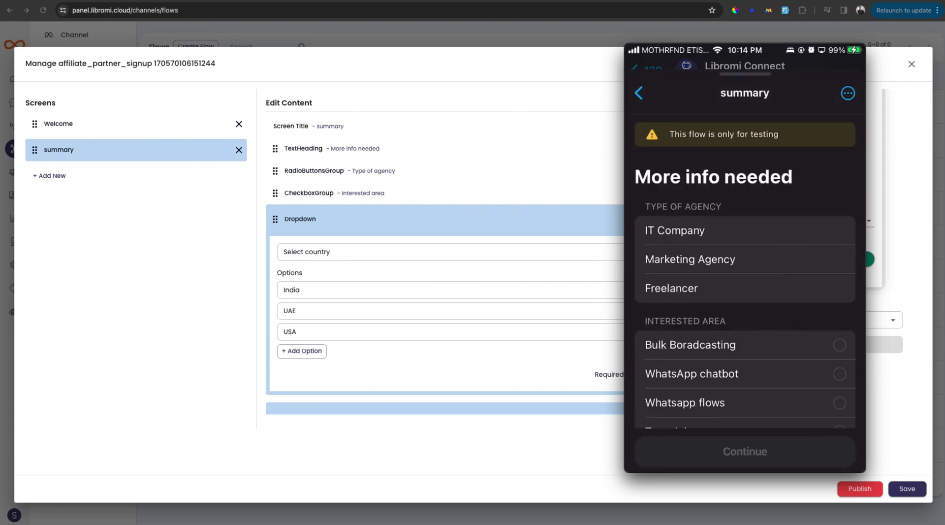
Pick Marketing Agency, tick all four interests, choose UAE, and submit the summary screen
scroll(745, 296, "down", 1)
left_click(690, 235)
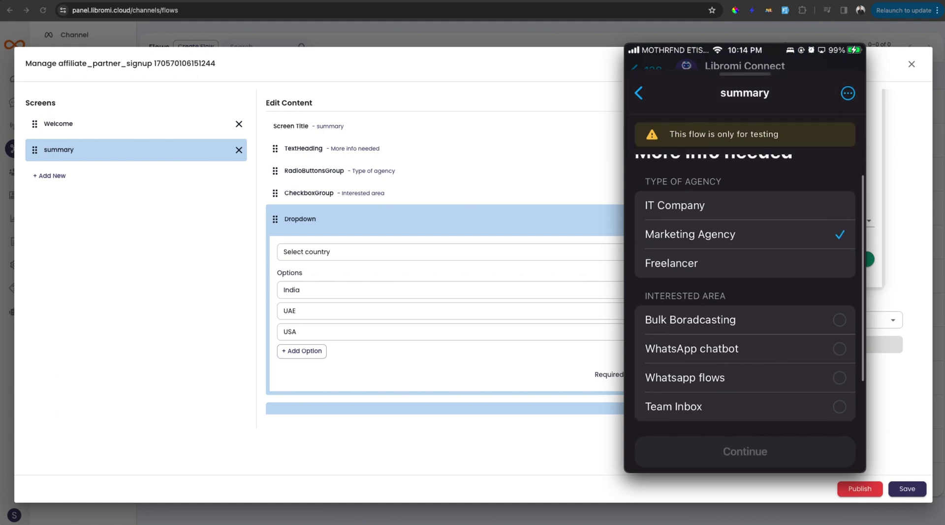
scroll(745, 295, "down", 2)
left_click(691, 259)
left_click(692, 288)
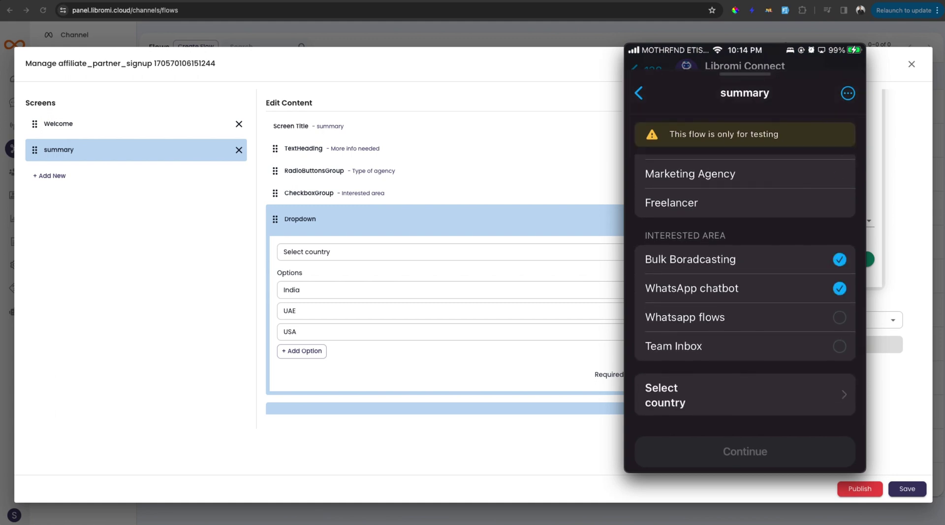
left_click(691, 346)
left_click(692, 317)
left_click(689, 395)
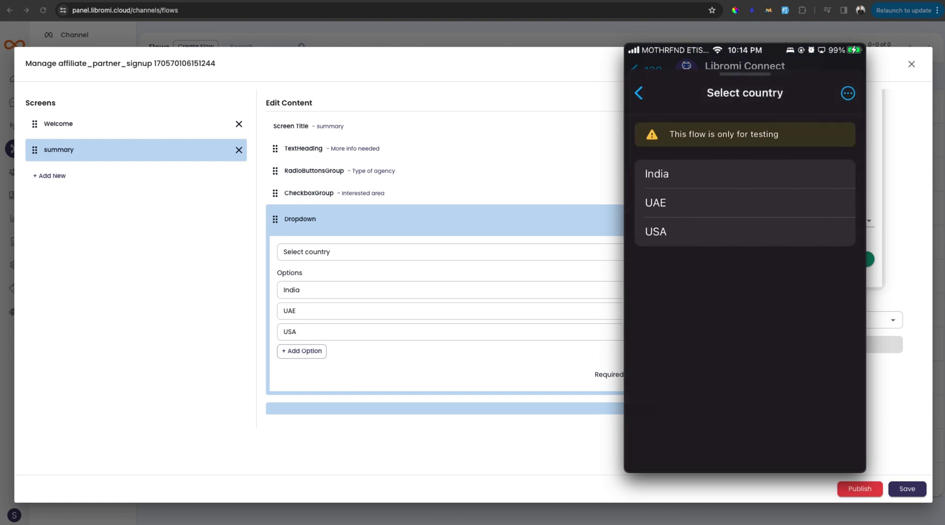
left_click(656, 203)
left_click(745, 451)
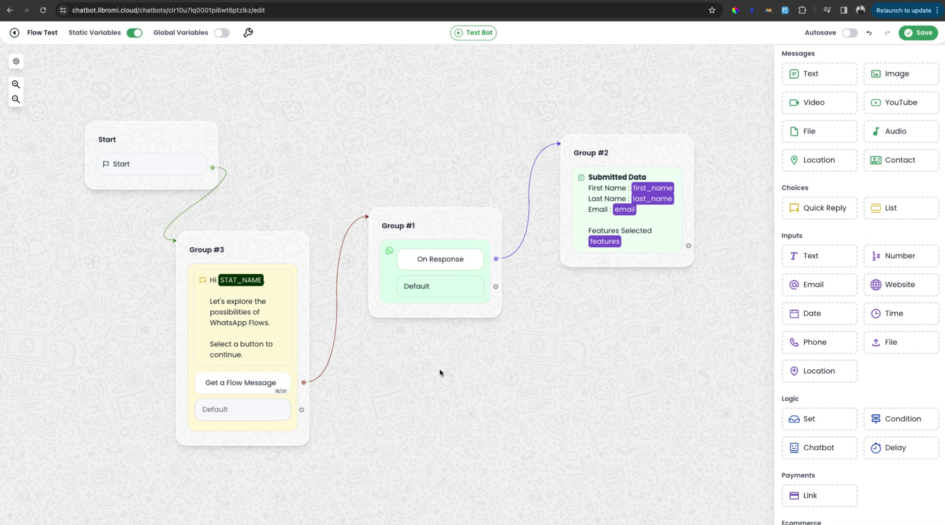
Delete the Group #3 to Group #1 link and move Group #3 down-left
right_click(342, 284)
left_click(355, 297)
left_click_drag(287, 241, 228, 296)
Add a Flows block as Group #4 and link Get a Flow Message to it
scroll(370, 381, "down", 3)
scroll(870, 369, "down", 8)
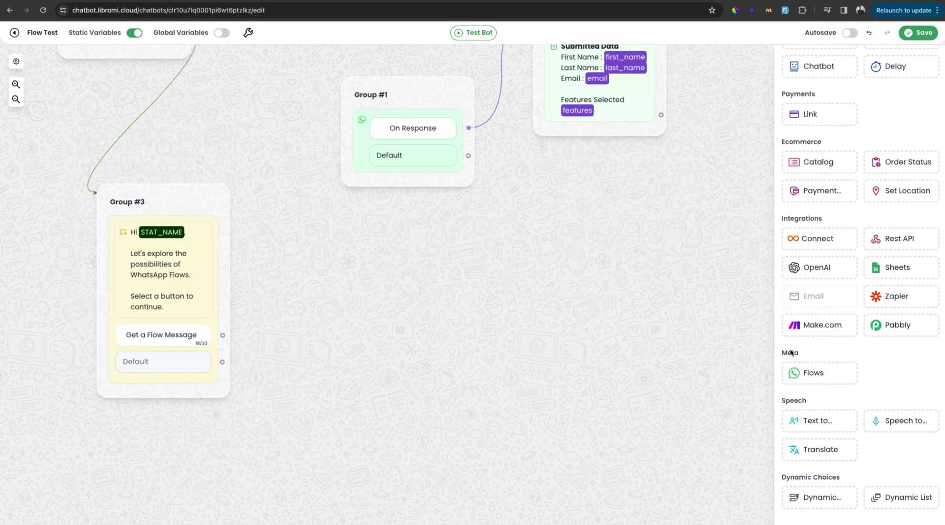
left_click_drag(830, 379, 399, 280)
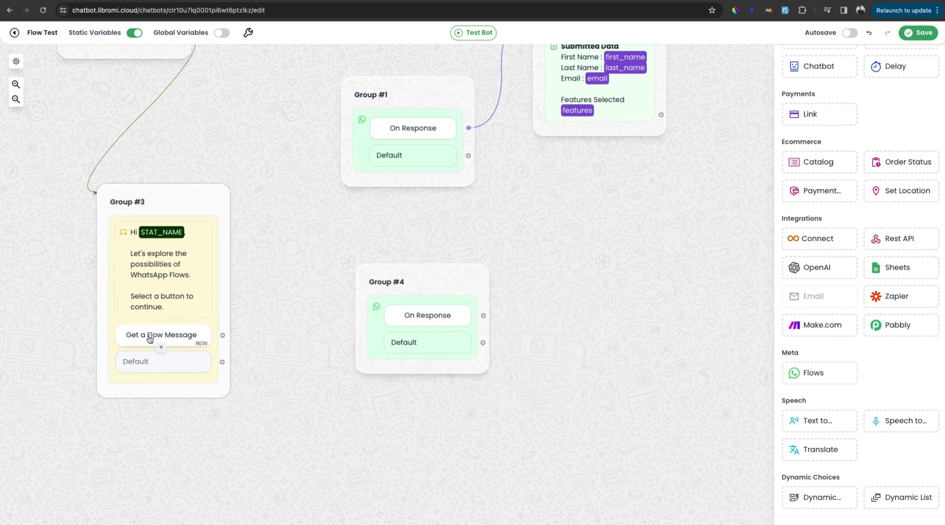
left_click_drag(223, 336, 445, 277)
Select affiliate_partner_signup as Group #4's flow and sync its fields
left_click(414, 297)
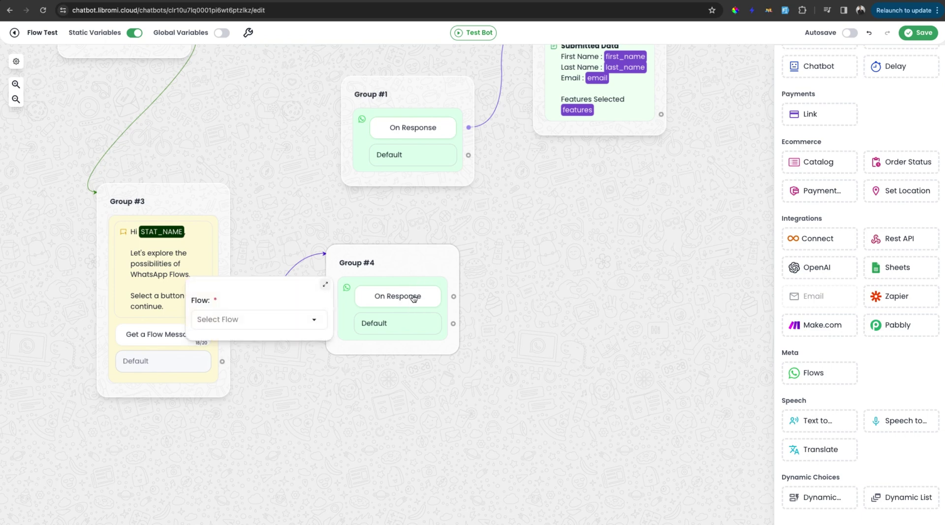
left_click(271, 321)
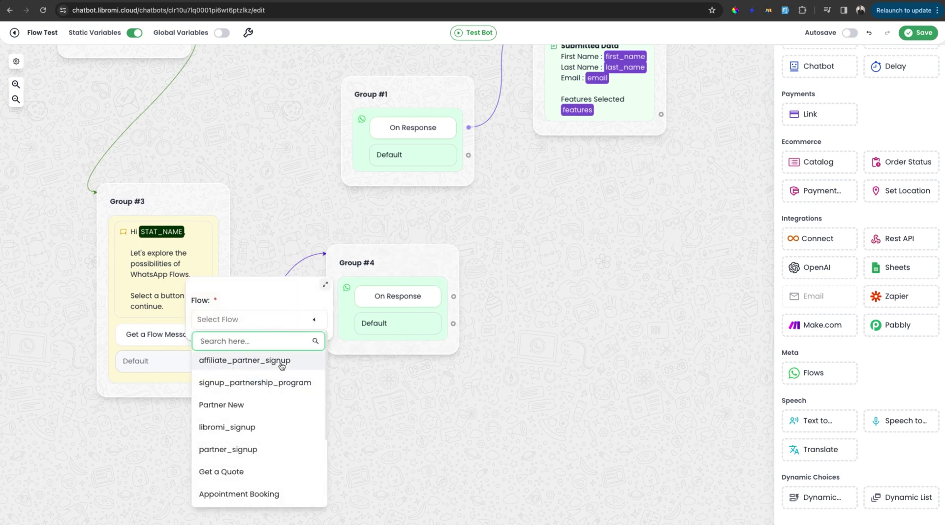
left_click(282, 365)
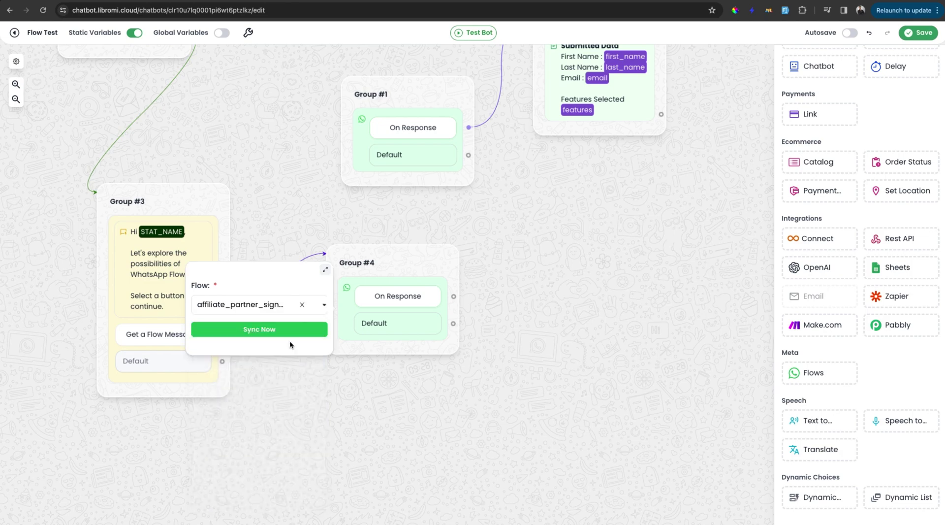
left_click(277, 331)
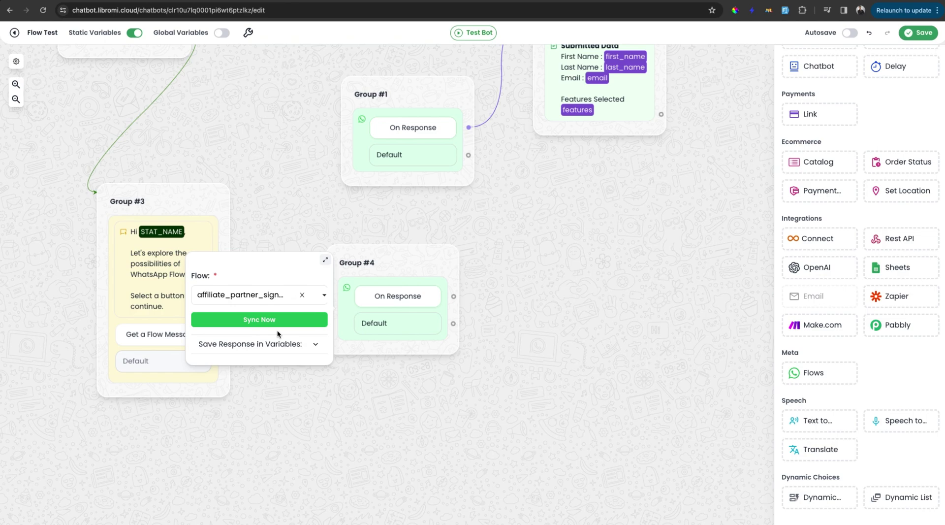
Map the yourFullName answer to a new full_name variable
left_click(294, 348)
left_click(274, 366)
scroll(268, 345, "down", 1)
left_click(260, 301)
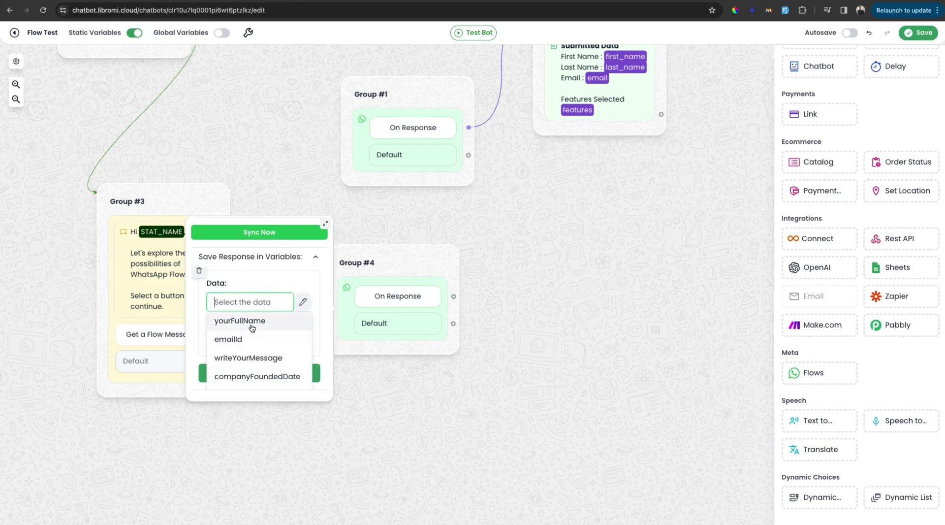
left_click(252, 322)
left_click(250, 339)
type("full")
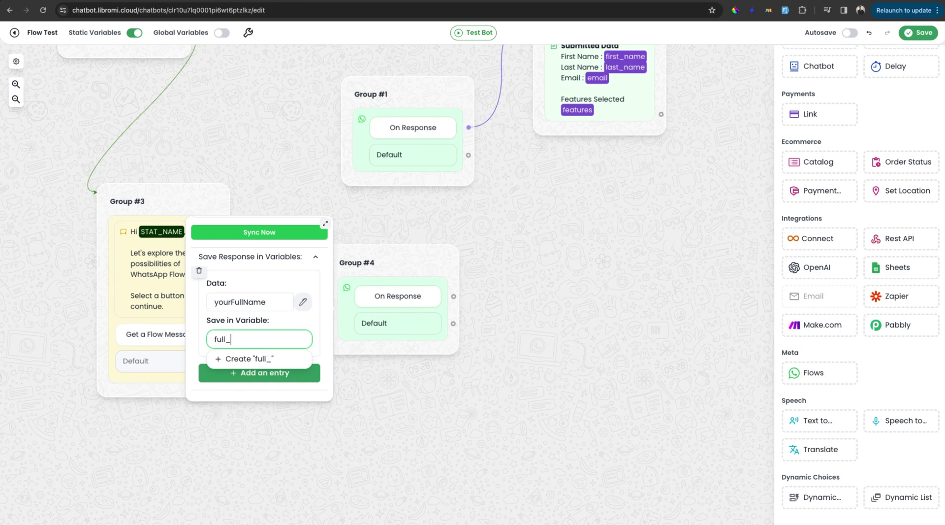
type("_name")
left_click(256, 359)
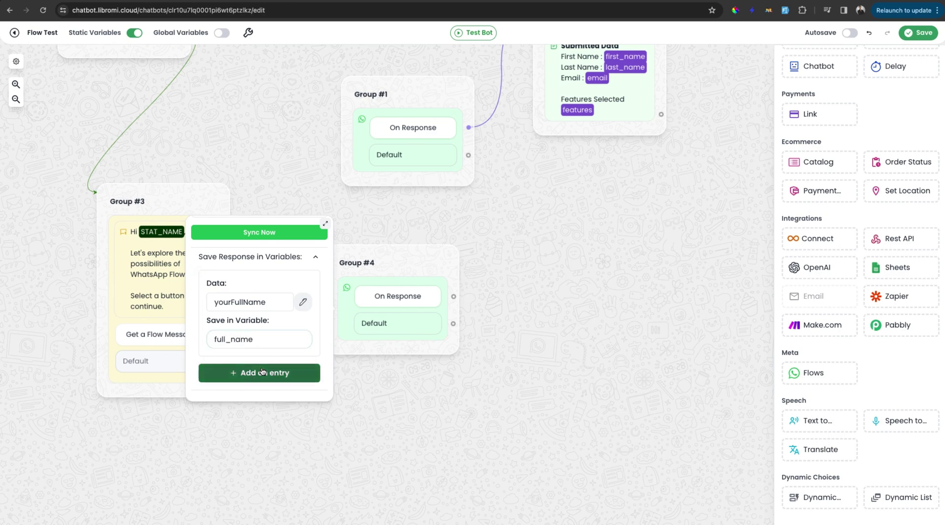
Map the emailId answer to the existing email variable
left_click(260, 373)
left_click(257, 347)
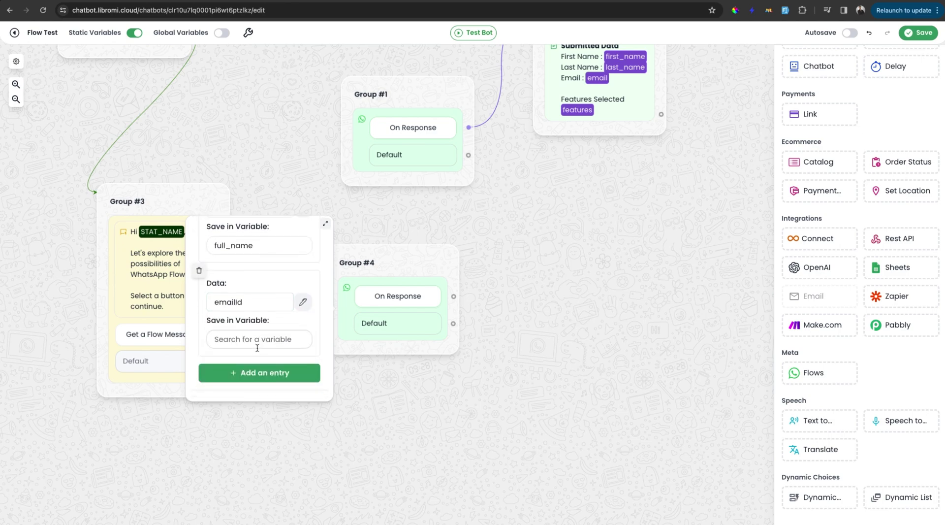
left_click(254, 345)
type("email")
left_click(252, 299)
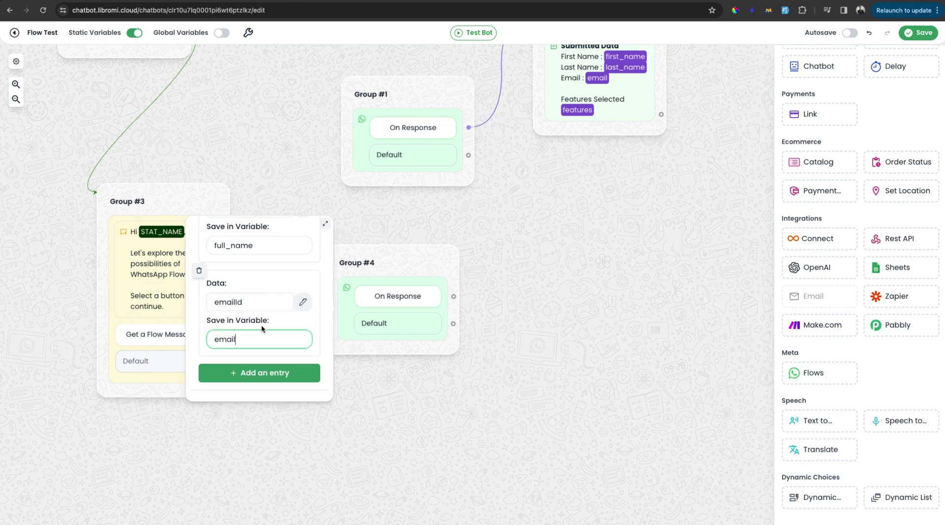
Map the writeYourMessage answer to a new message variable
left_click(256, 373)
left_click(249, 302)
left_click(262, 335)
left_click(236, 340)
type("message")
left_click(243, 358)
Add an interestedArea answer mapping, then close Group #4's settings
left_click(260, 372)
left_click(249, 302)
type("in")
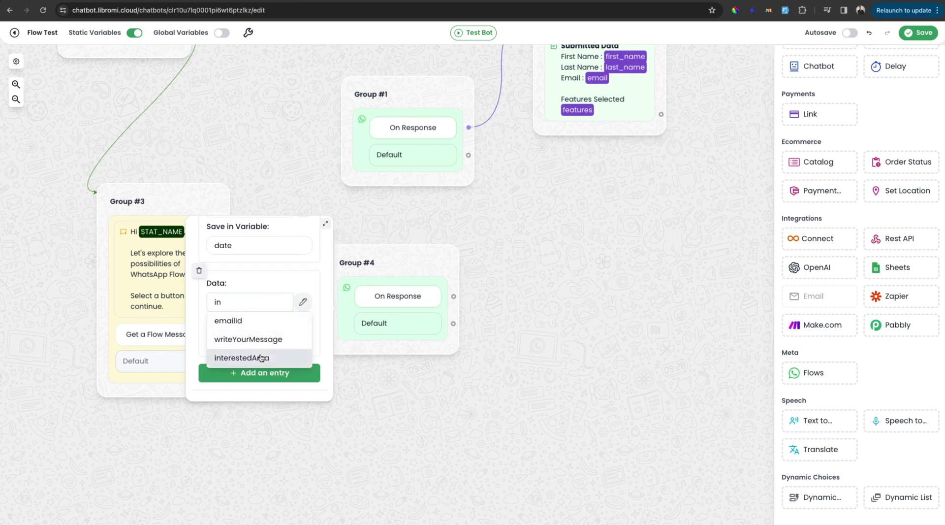
left_click(261, 358)
left_click(255, 339)
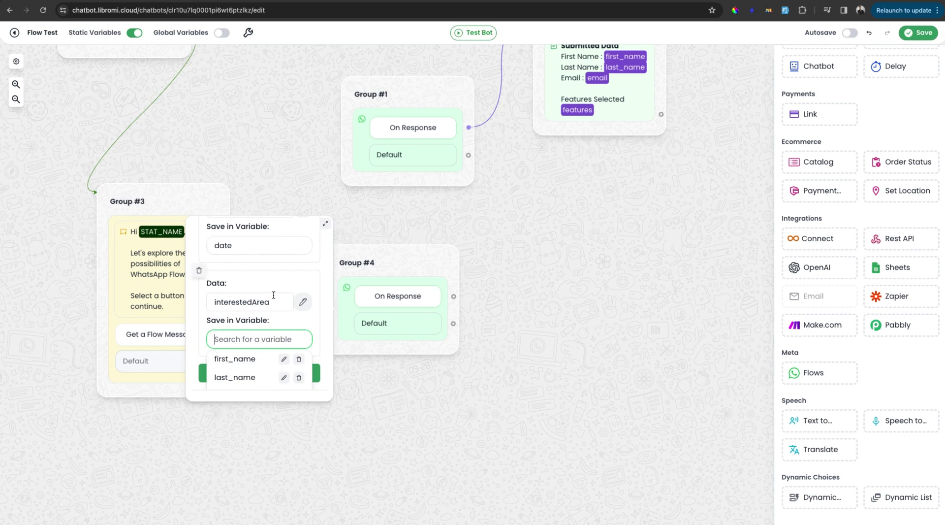
scroll(272, 296, "up", 5)
left_click(430, 418)
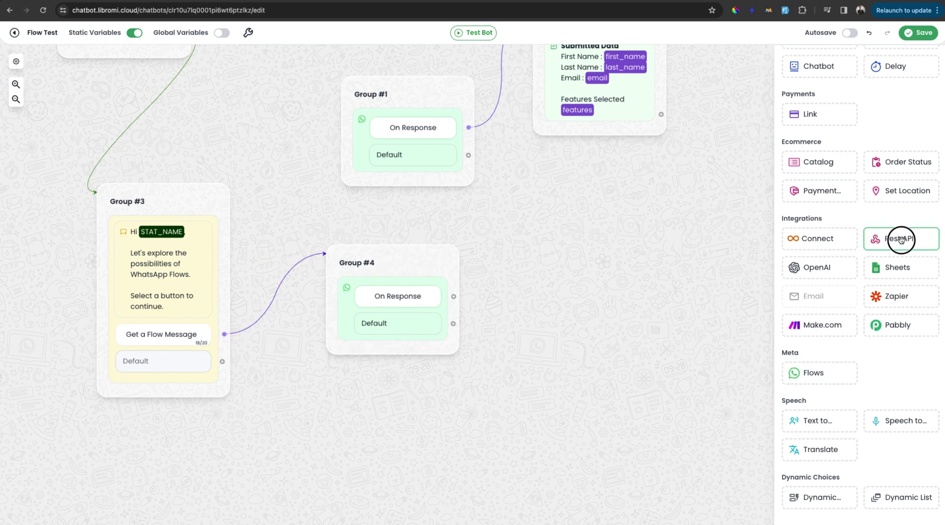
Add a Sheets block as Group #6, delete stray Group #5, and link Group #4's response to it
left_click_drag(901, 238, 700, 222)
left_click_drag(454, 296, 700, 231)
left_click_drag(906, 267, 648, 279)
right_click(683, 202)
left_click(702, 221)
left_click_drag(449, 295, 692, 285)
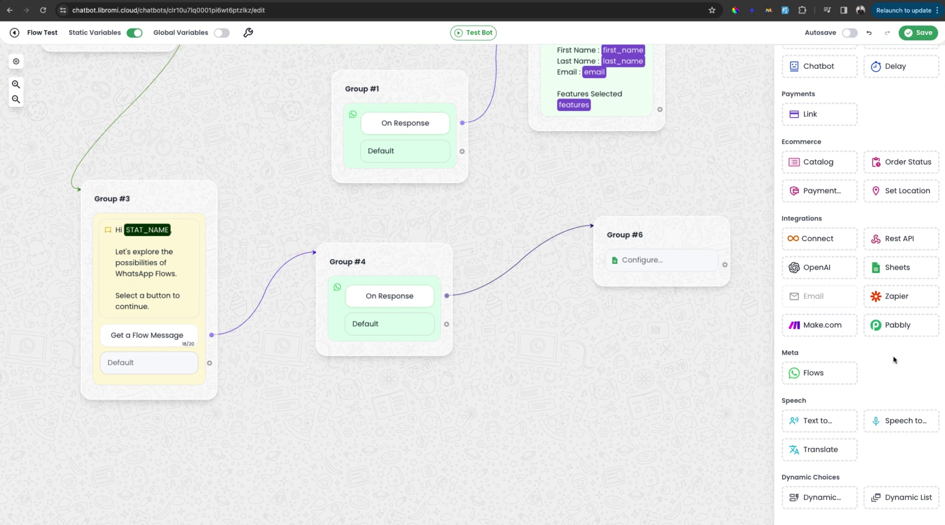